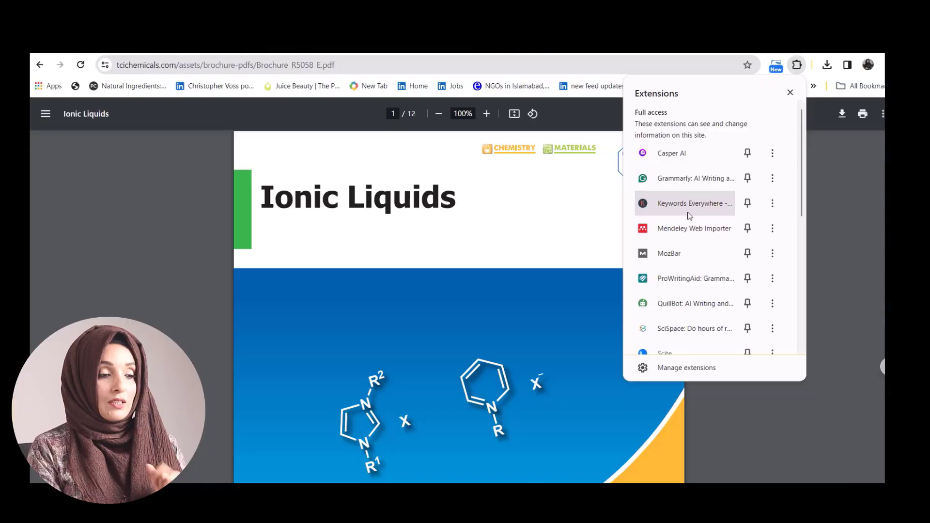
# Step: Open the Ionic Liquids brochure in SciSpace and ask for the paper's limitations
pyautogui.scroll(-3, 713, 265)
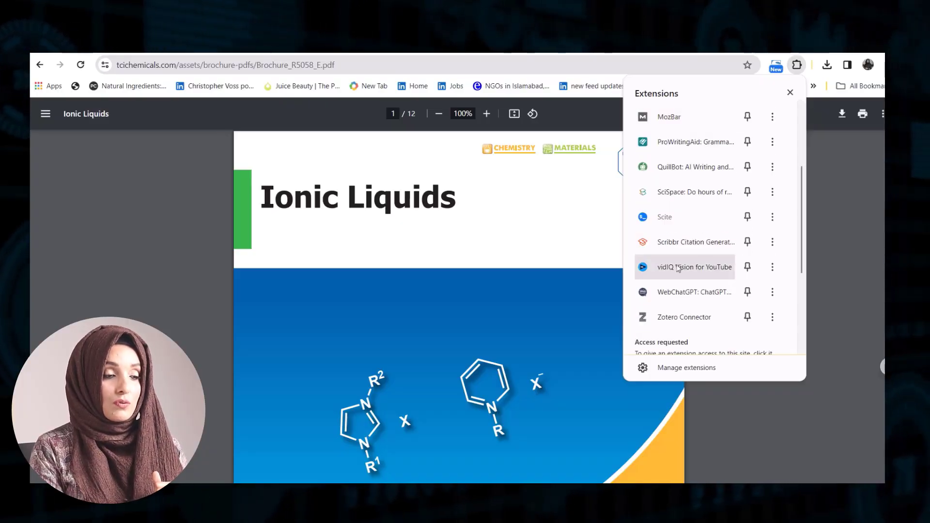
pyautogui.click(659, 198)
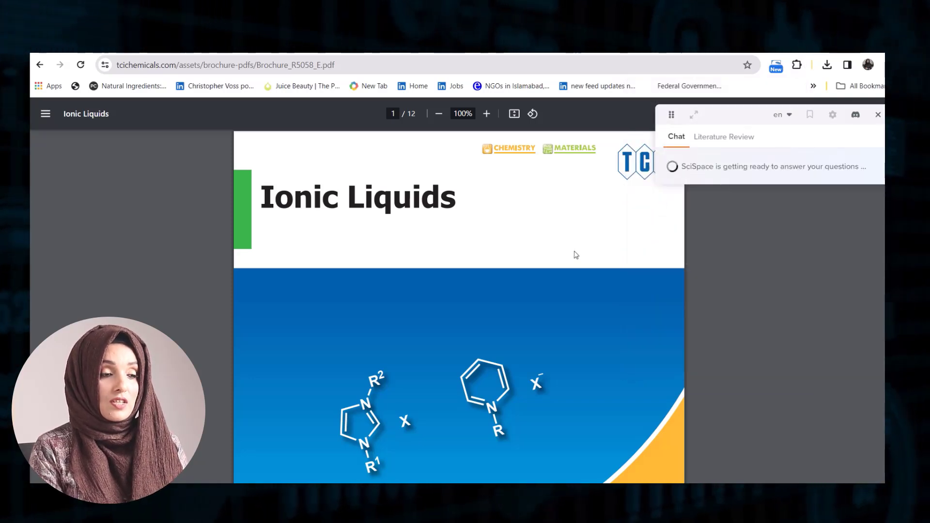
pyautogui.scroll(-10, 574, 255)
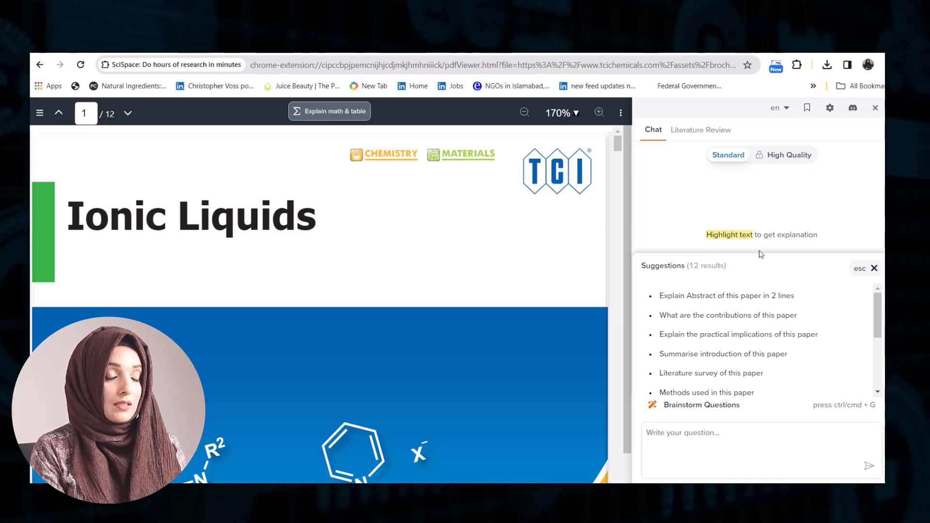
pyautogui.scroll(-3, 710, 318)
pyautogui.scroll(3, 710, 318)
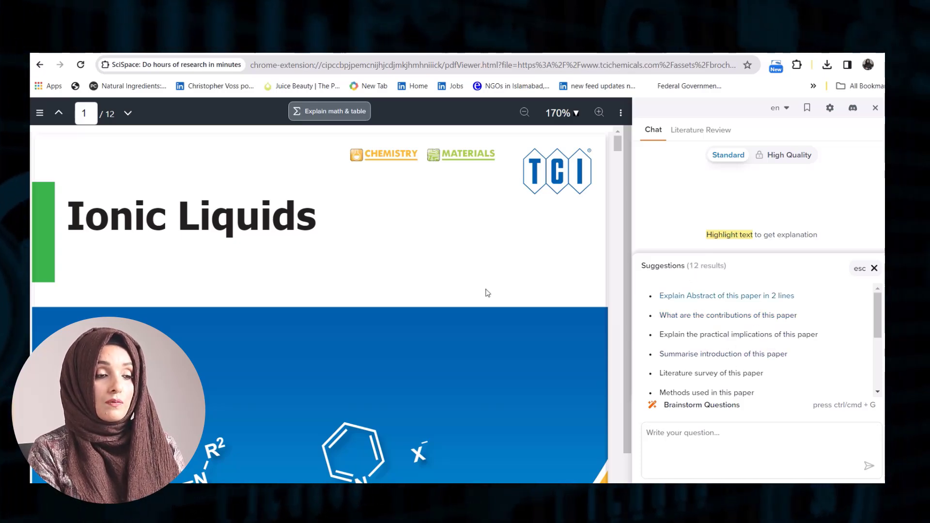
pyautogui.scroll(-20, 407, 294)
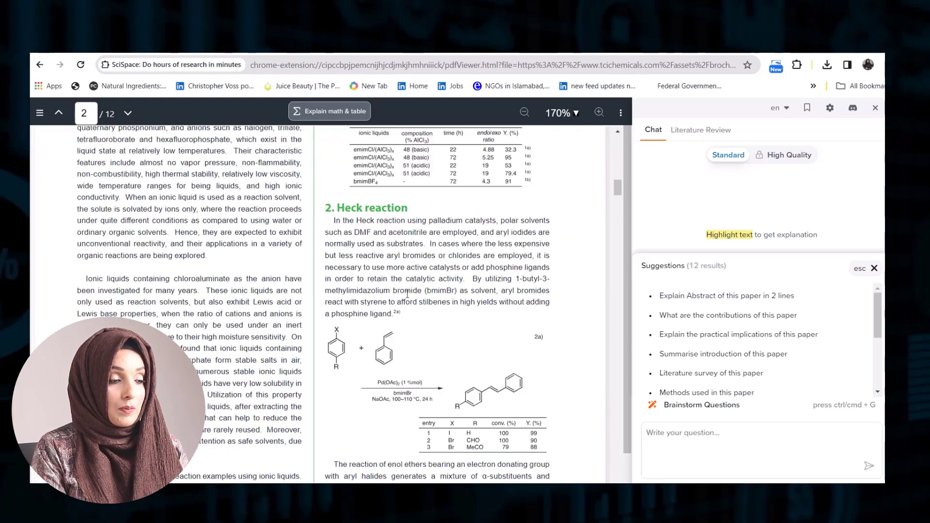
pyautogui.scroll(3, 407, 294)
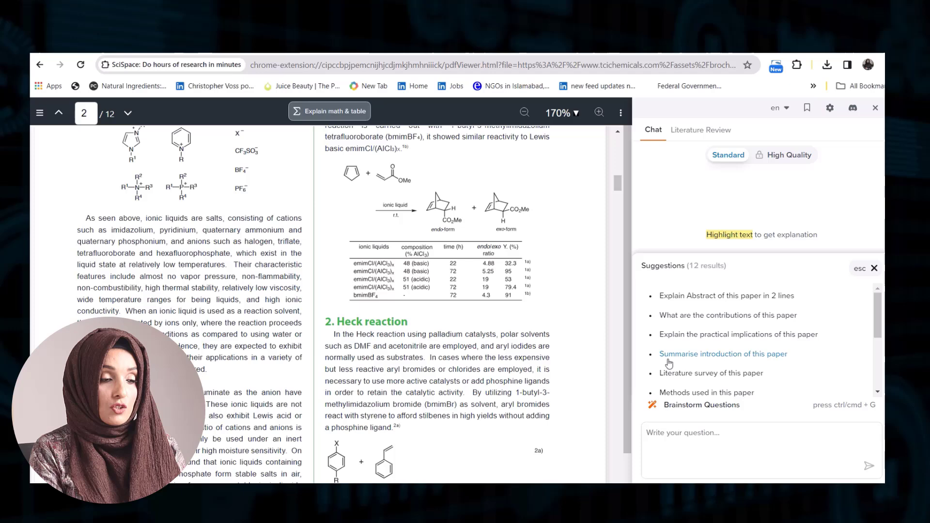
pyautogui.scroll(-3, 671, 361)
pyautogui.scroll(-1, 658, 357)
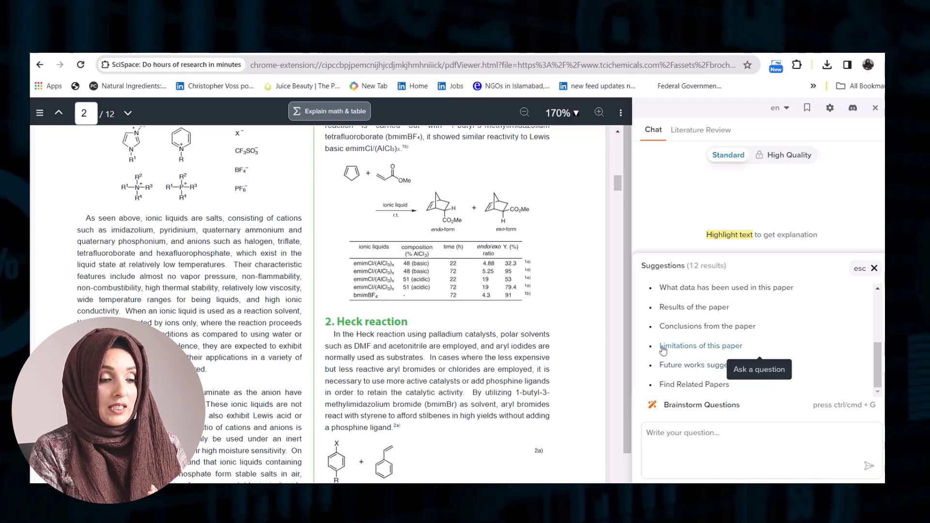
pyautogui.click(663, 347)
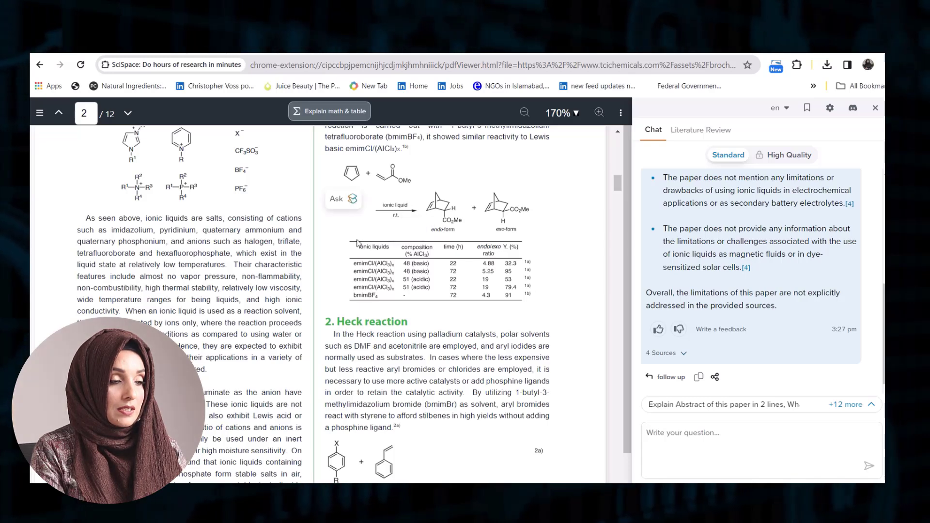
# Step: Ask SciSpace for papers related to the Heck reaction paragraph, then return to Chrome's PDF view
pyautogui.tripleClick(434, 346)
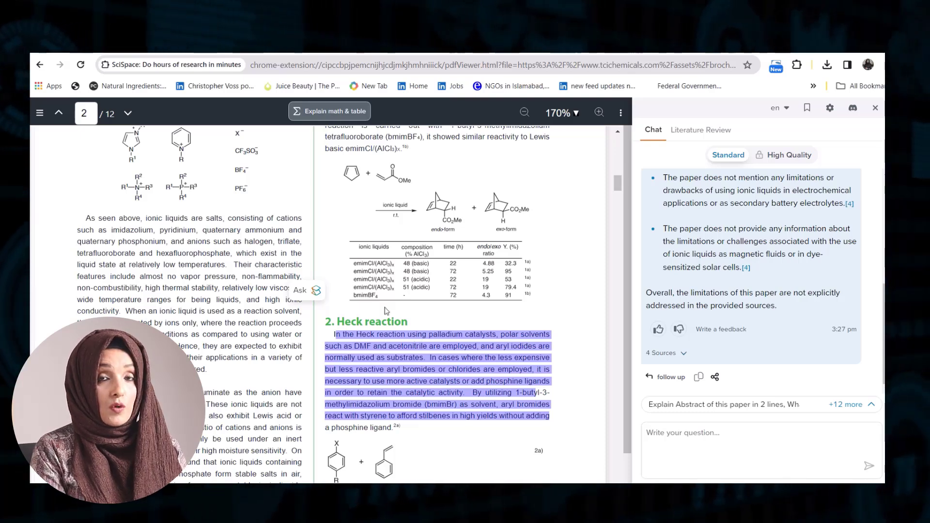
pyautogui.moveTo(309, 293)
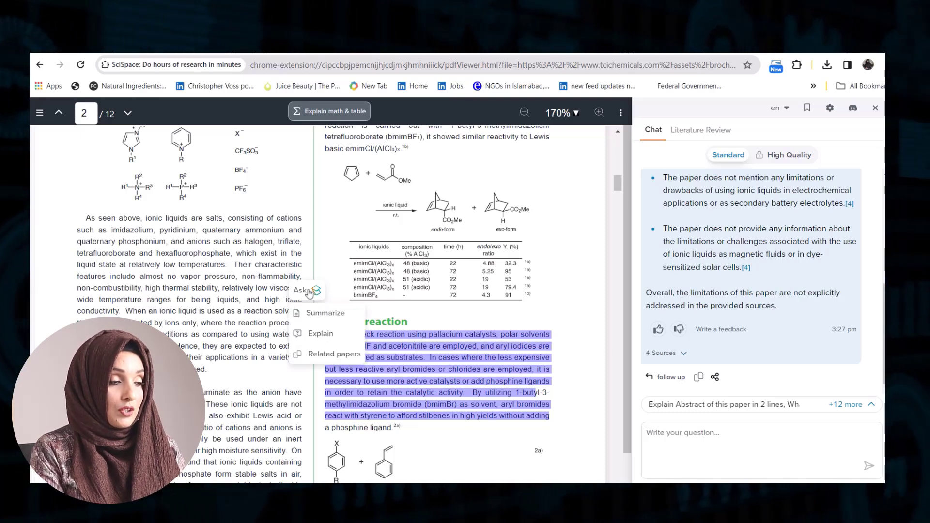
pyautogui.click(345, 362)
pyautogui.scroll(1, 540, 299)
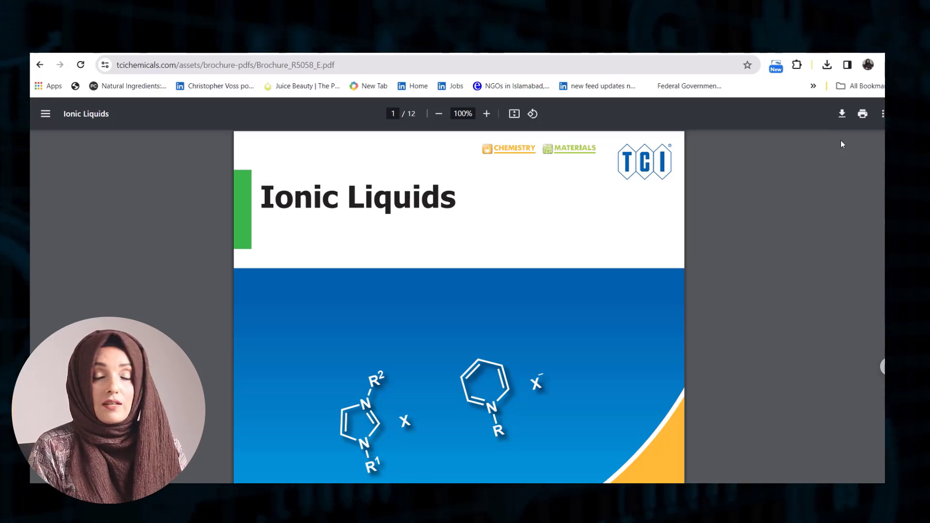
# Step: Open Casper AI and generate a counterargument to the chloroaluminate ionic liquids paragraph
pyautogui.click(797, 65)
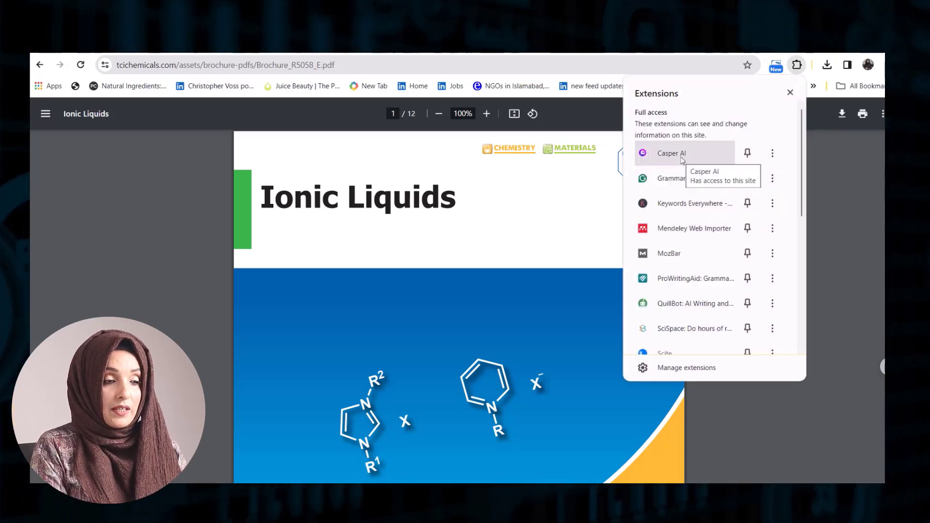
pyautogui.click(678, 154)
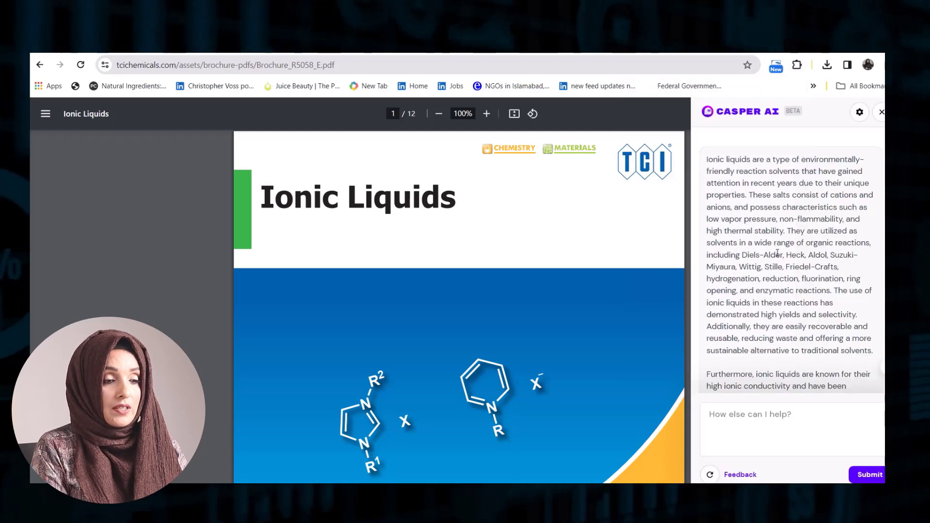
pyautogui.scroll(-15, 651, 372)
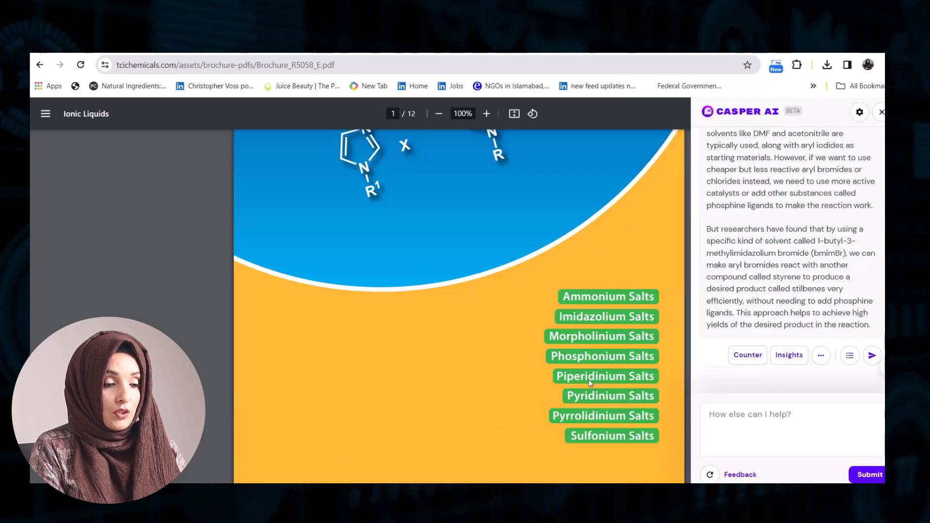
pyautogui.scroll(-3, 455, 317)
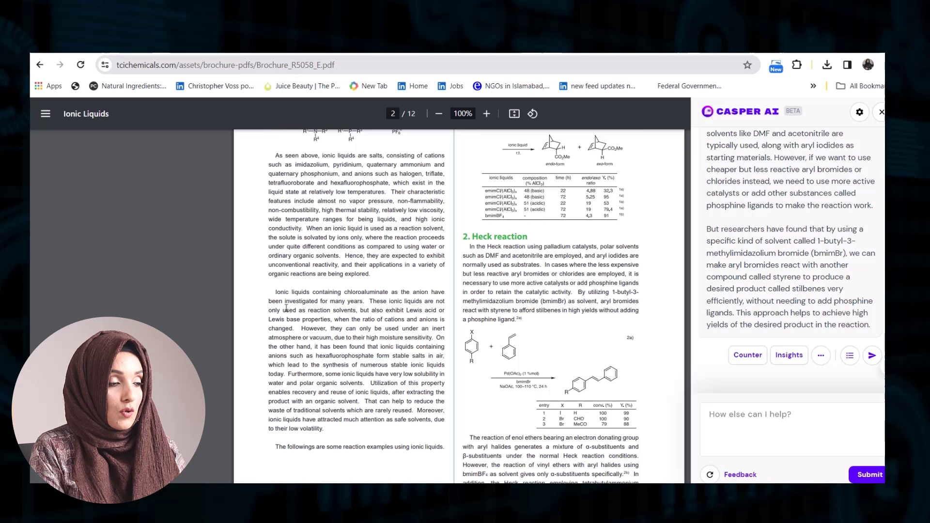
pyautogui.moveTo(276, 292); pyautogui.dragTo(324, 432)
pyautogui.rightClick(336, 341)
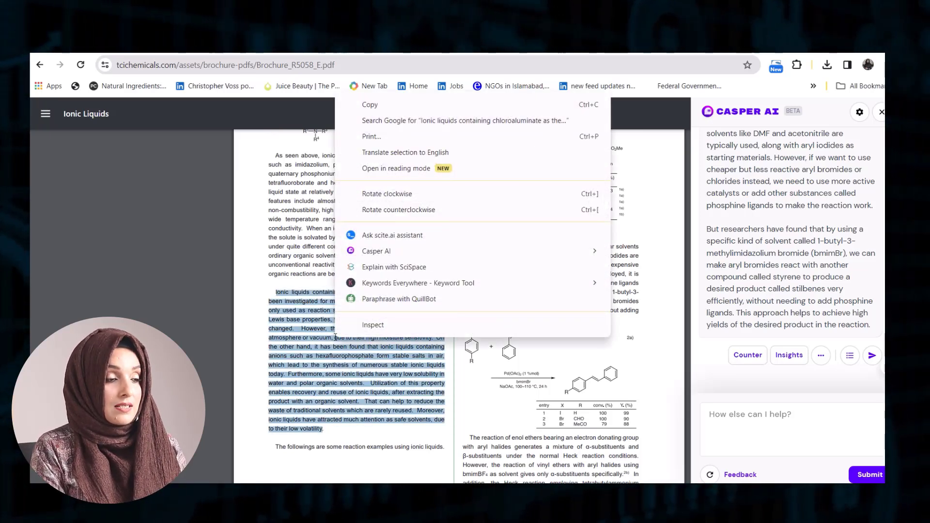
pyautogui.moveTo(405, 255)
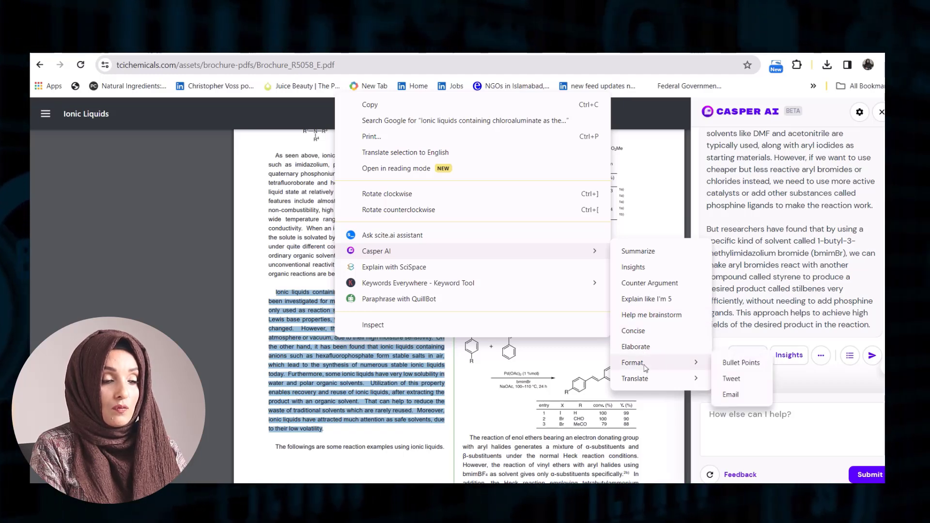
pyautogui.moveTo(646, 380)
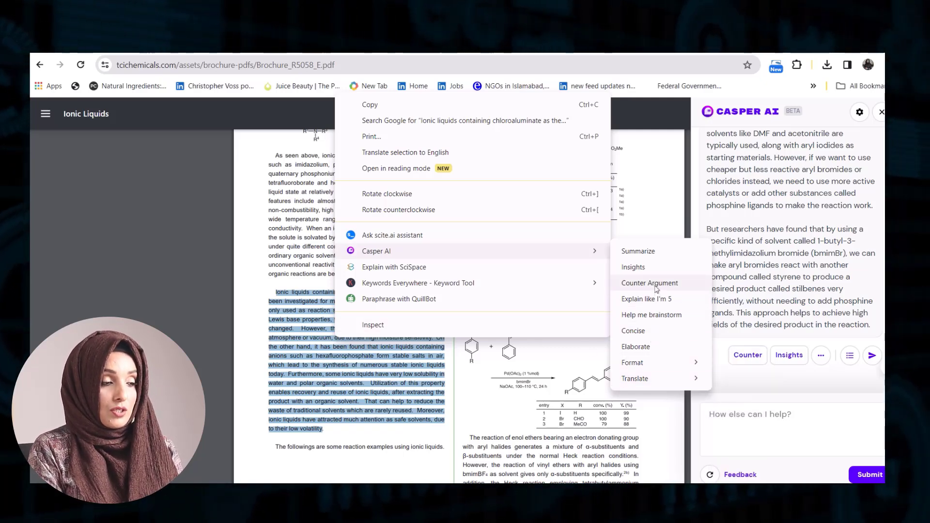
pyautogui.click(657, 287)
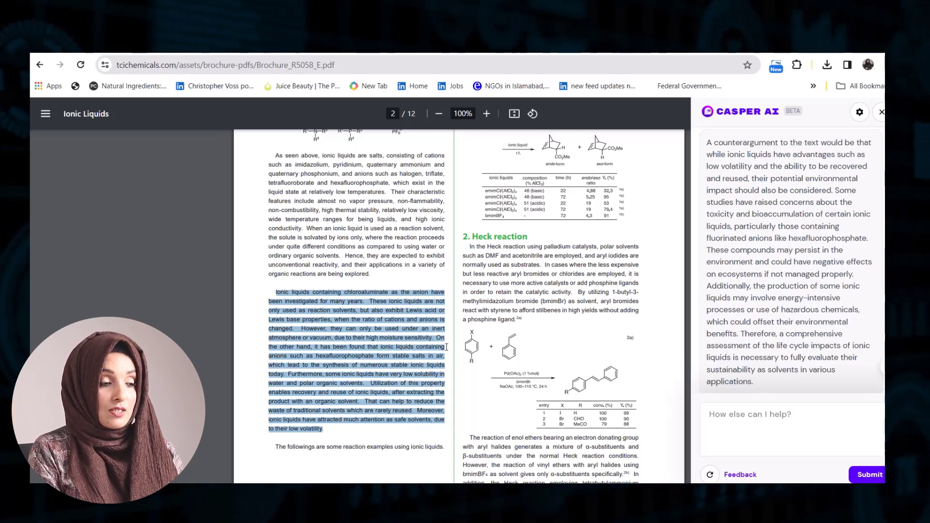
# Step: Get Casper AI's Explain like I'm 5 version of the same paragraph
pyautogui.scroll(3, 783, 313)
pyautogui.scroll(-3, 783, 313)
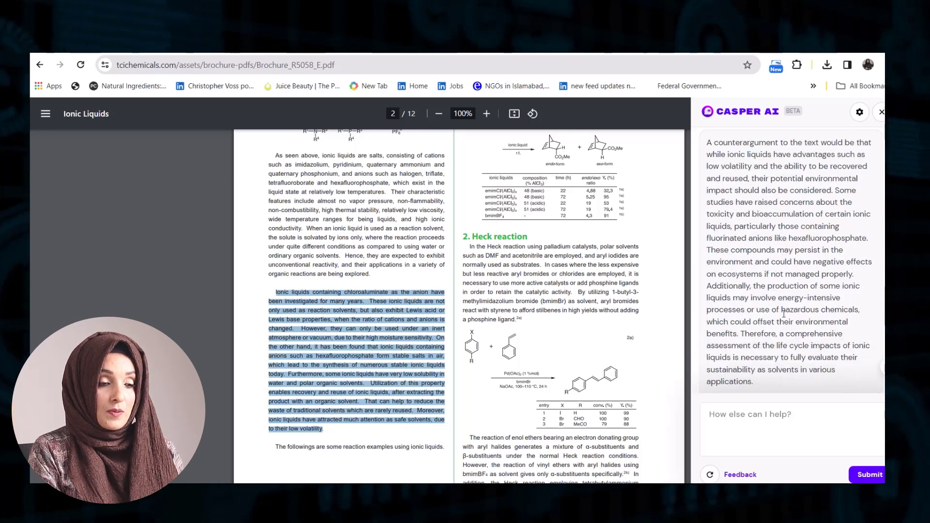
pyautogui.rightClick(401, 352)
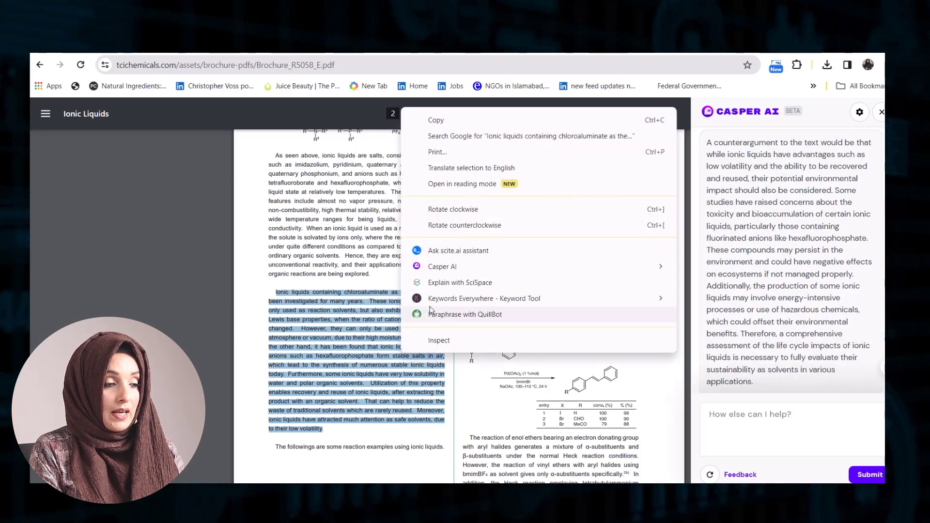
pyautogui.moveTo(465, 267)
pyautogui.click(711, 314)
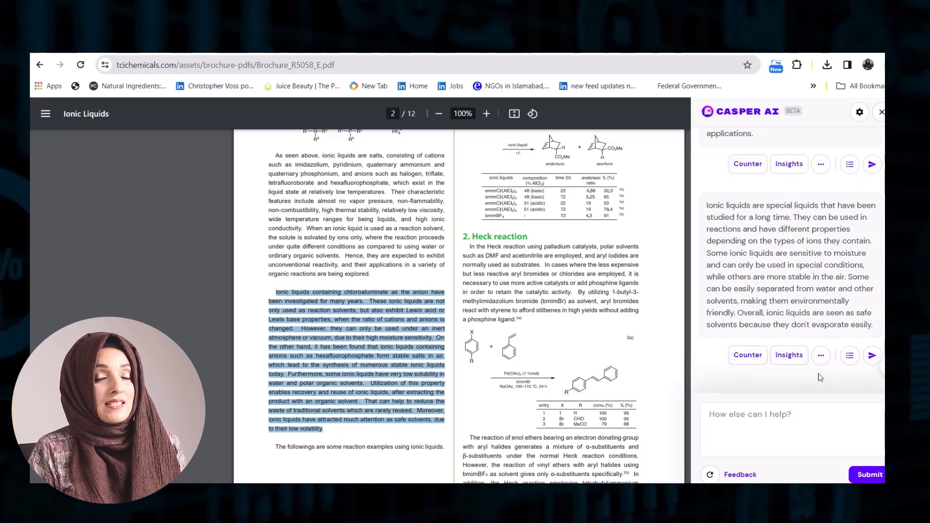
# Step: Open Grammarly's Quick Settings for the ionic liquids PDF and scroll through them
pyautogui.click(797, 64)
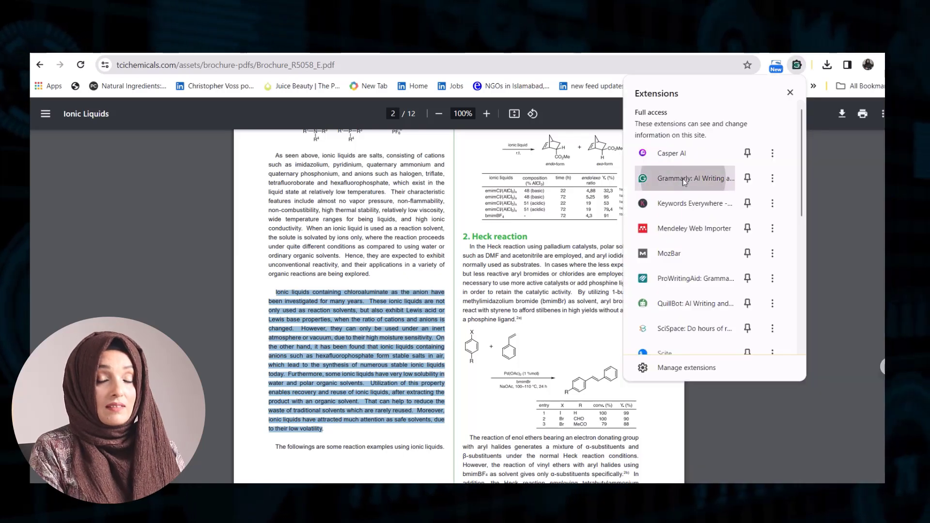
pyautogui.click(685, 179)
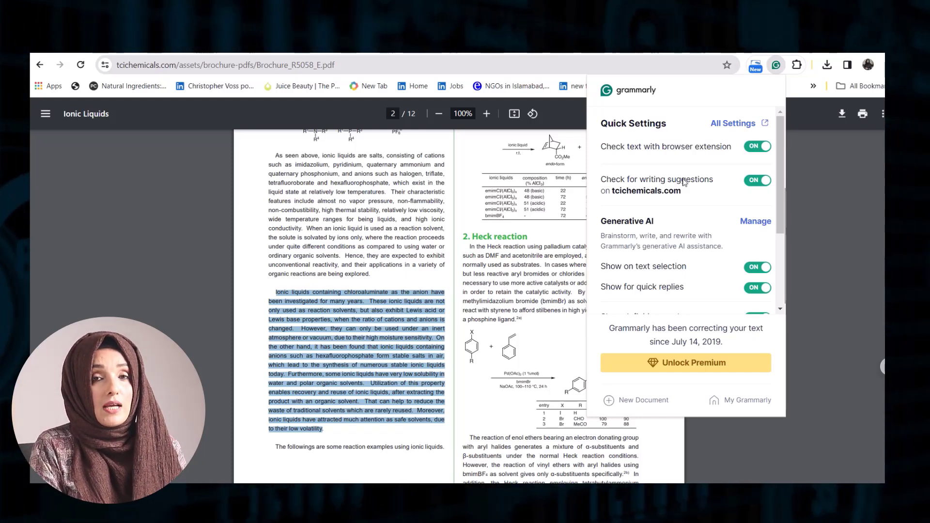
pyautogui.scroll(-3, 685, 184)
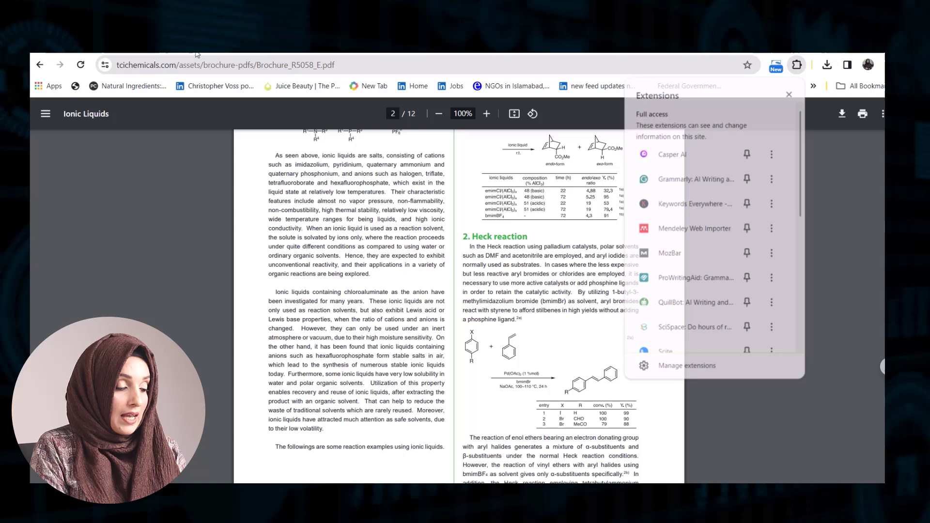
# Step: Go to chat.openai.com in a new tab
pyautogui.hotkey('ctrl', 't')
pyautogui.write('chat.openai.com')
pyautogui.press('Return')
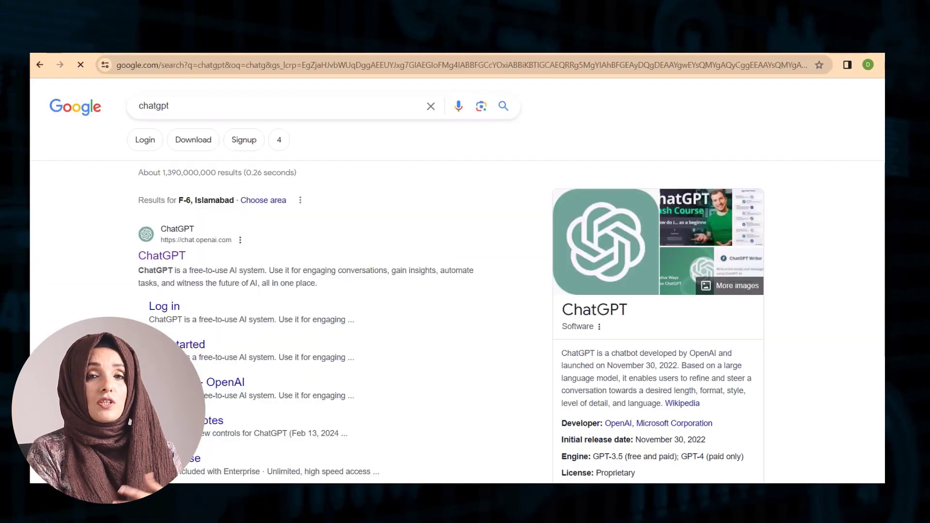
pyautogui.click(165, 257)
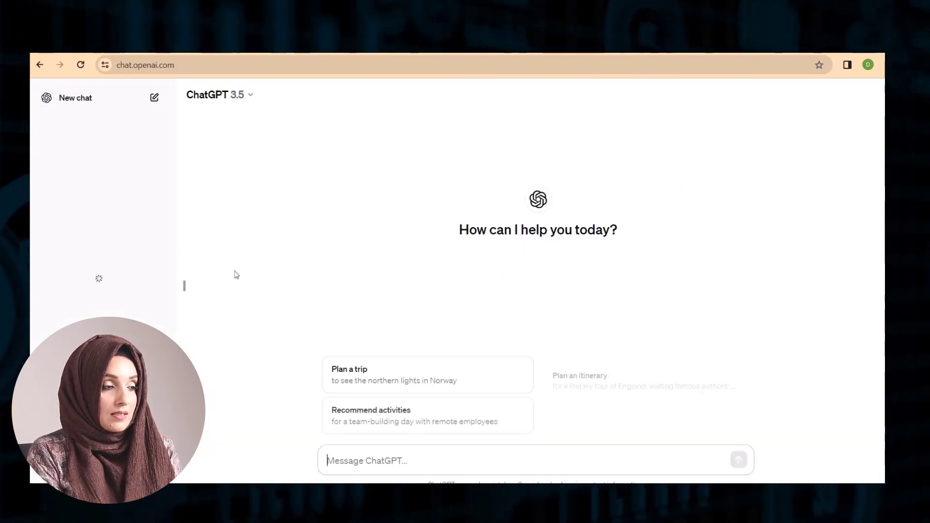
# Step: Switch to the ChatGPT window running WebChatGPT and browse the 1-Click Prompts cards
pyautogui.moveTo(543, 483)
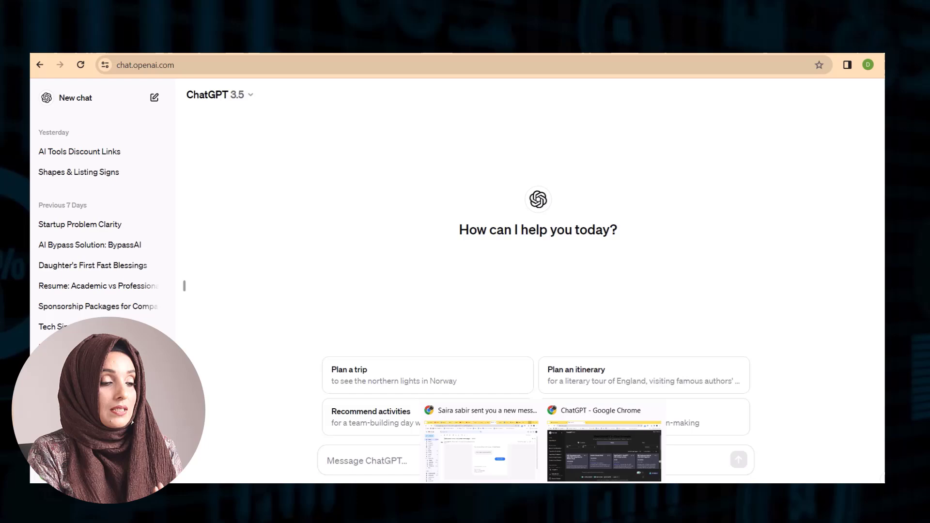
pyautogui.click(595, 458)
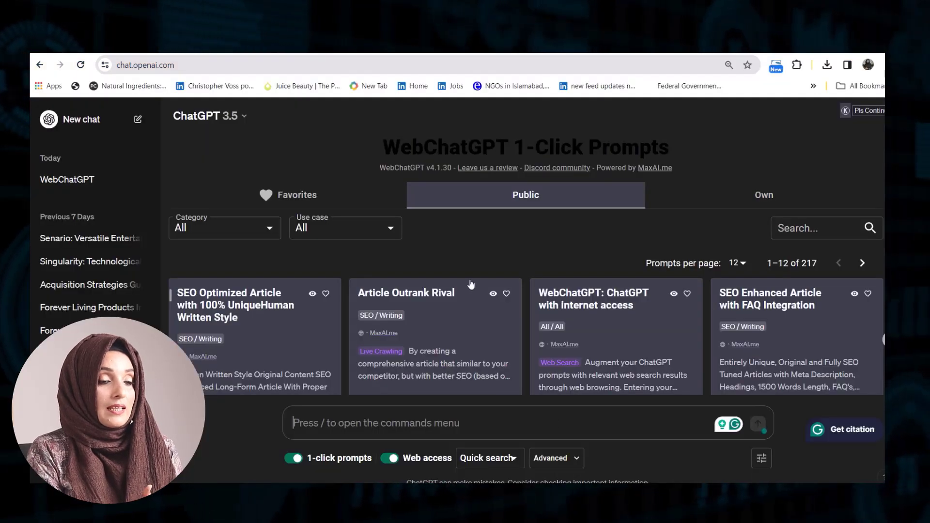
pyautogui.scroll(-3, 470, 283)
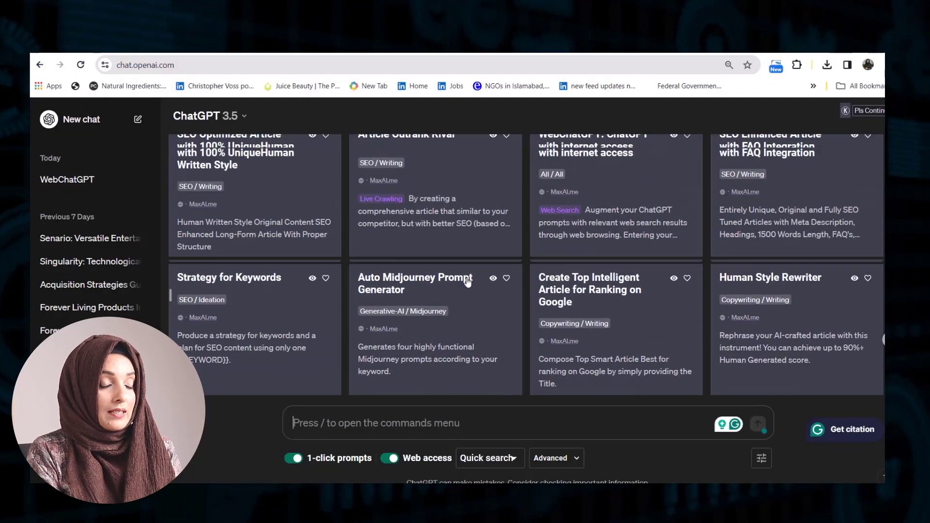
pyautogui.scroll(1, 467, 283)
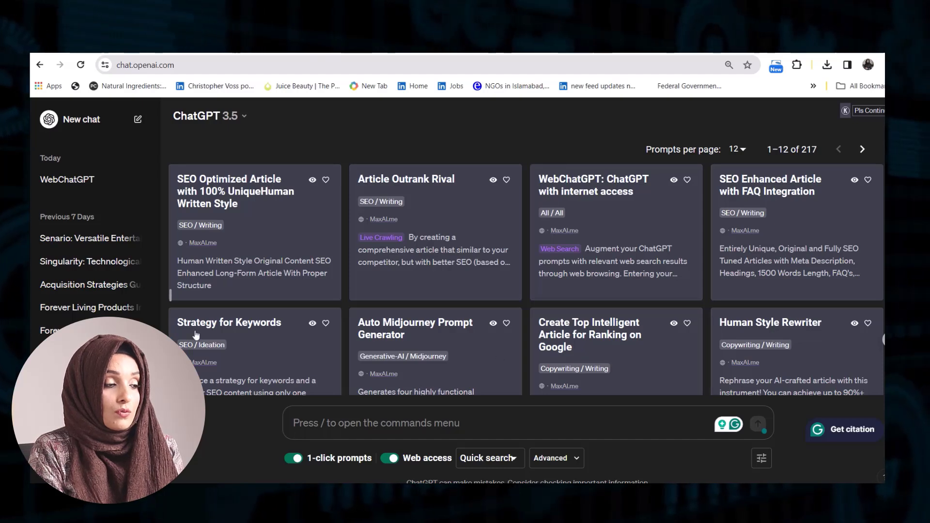
pyautogui.scroll(-5, 764, 247)
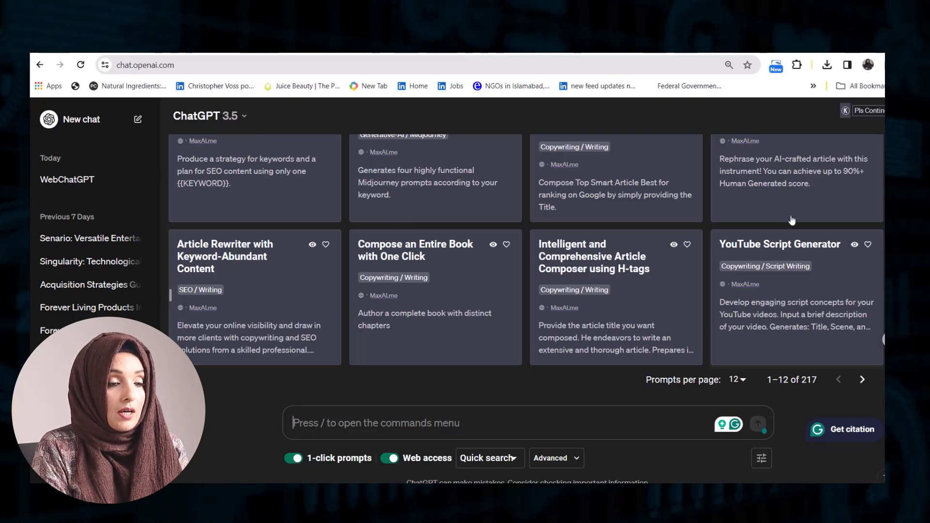
pyautogui.scroll(5, 792, 220)
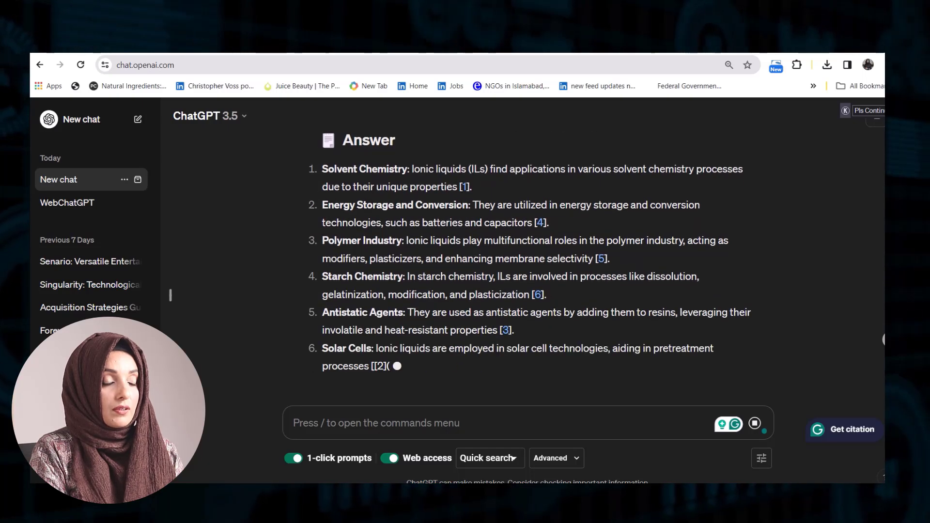
# Step: Review the six-link Sources under the ionic liquids answer, then show the extensions list
pyautogui.scroll(2, 465, 284)
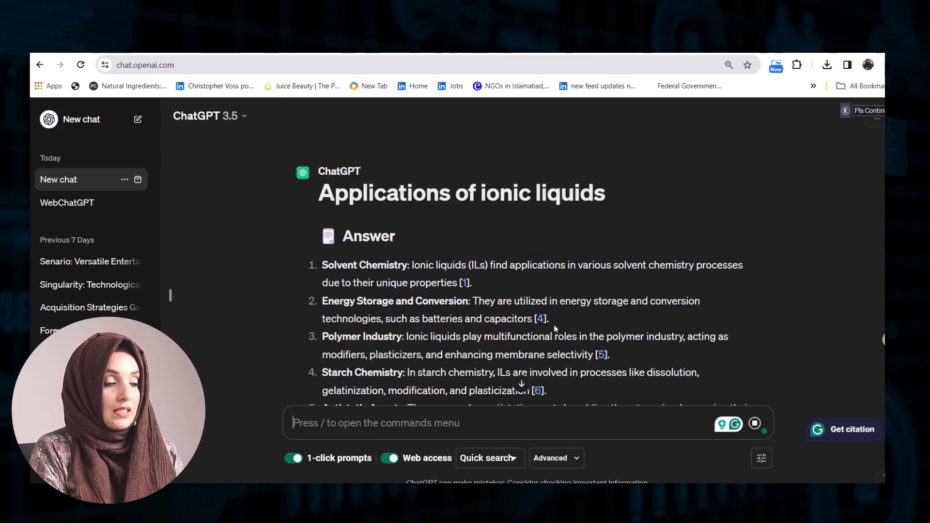
pyautogui.scroll(-5, 533, 315)
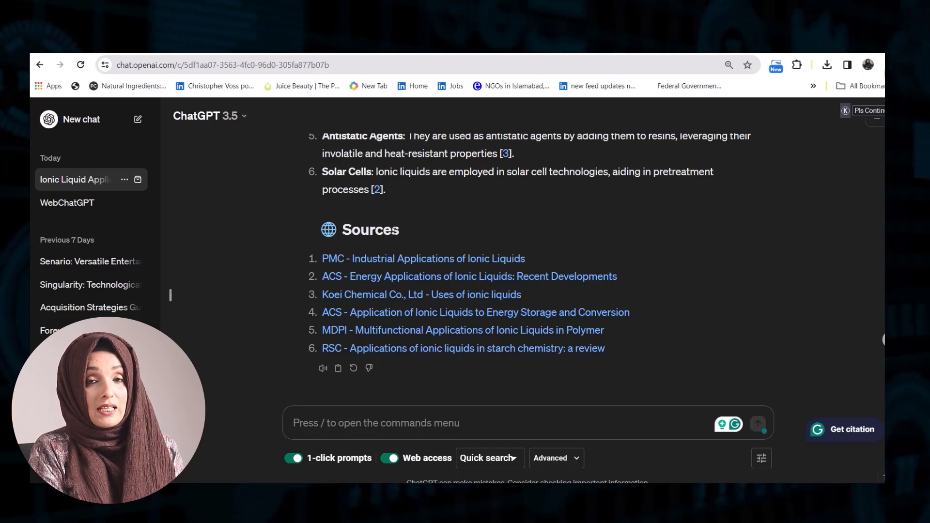
pyautogui.click(797, 65)
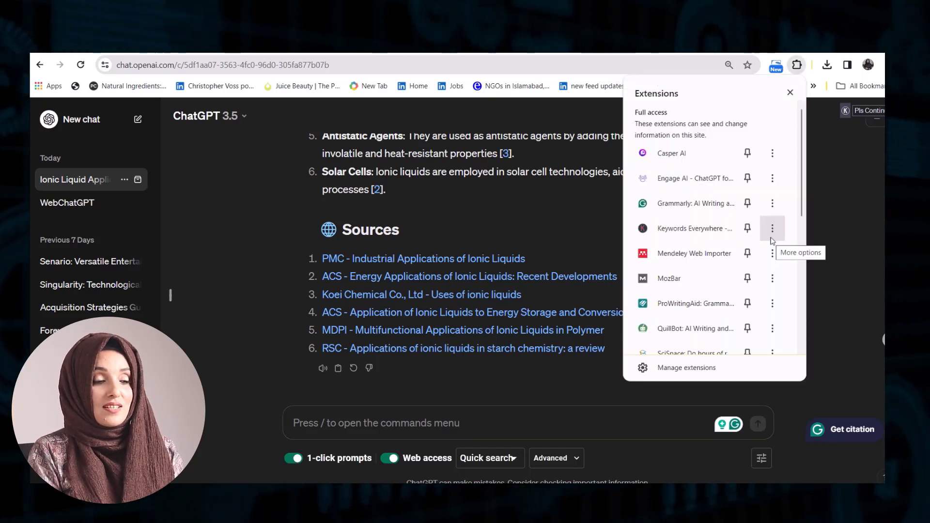
pyautogui.scroll(-2, 703, 286)
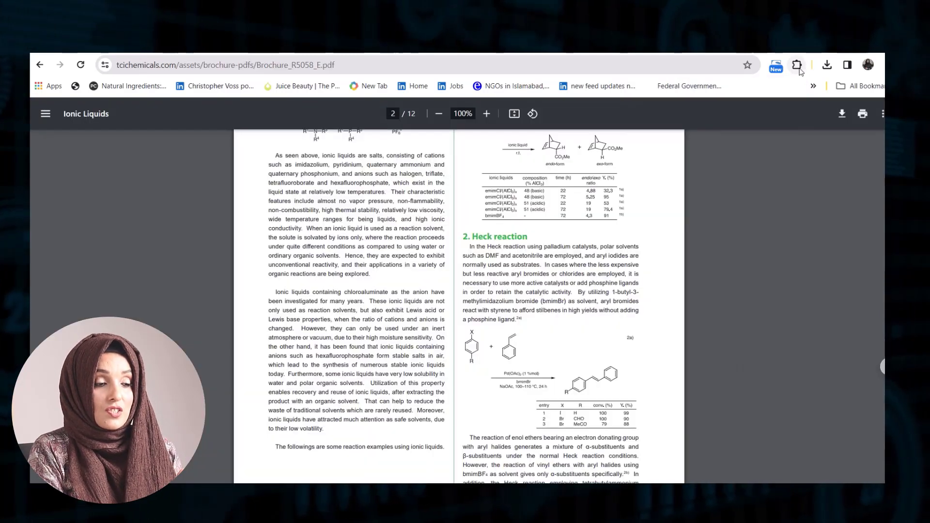
# Step: Generate a Scribbr citation for the Wikipedia Ionic liquid article
pyautogui.click(798, 67)
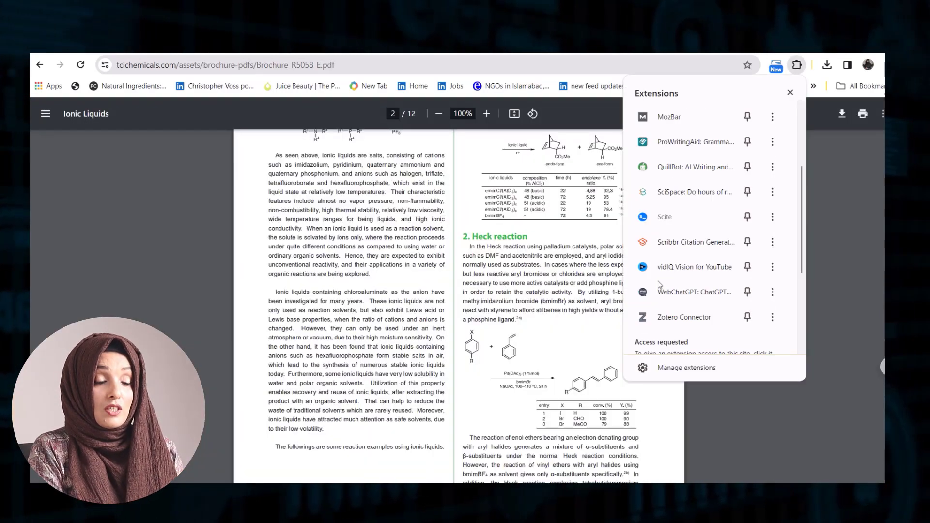
pyautogui.click(683, 242)
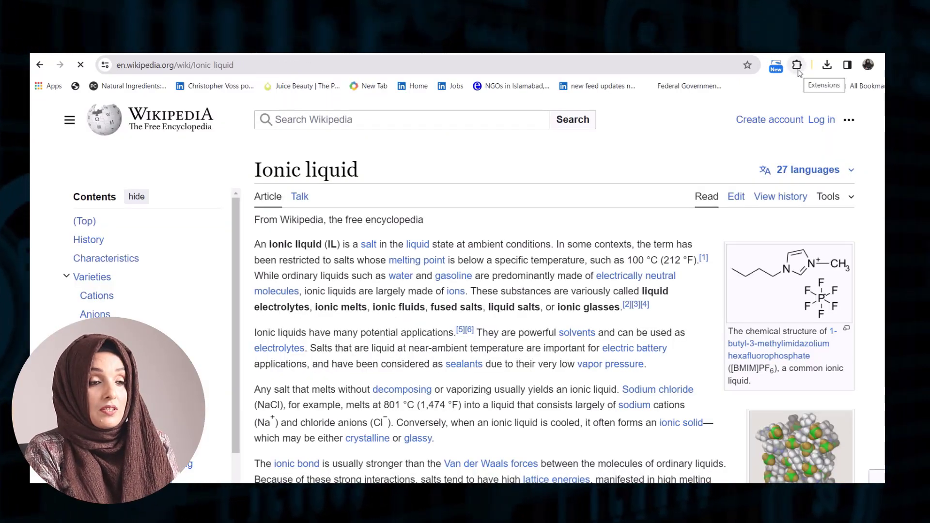
pyautogui.click(797, 68)
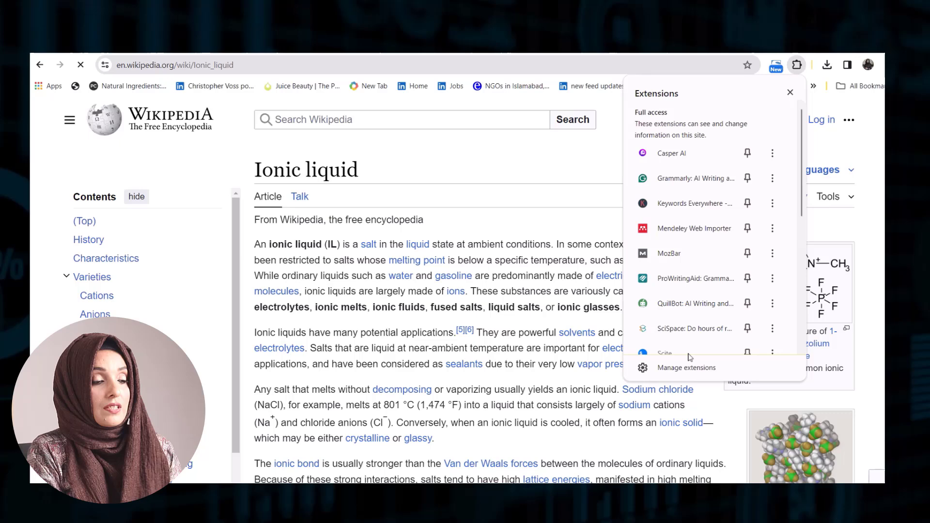
pyautogui.scroll(-3, 688, 339)
pyautogui.click(668, 247)
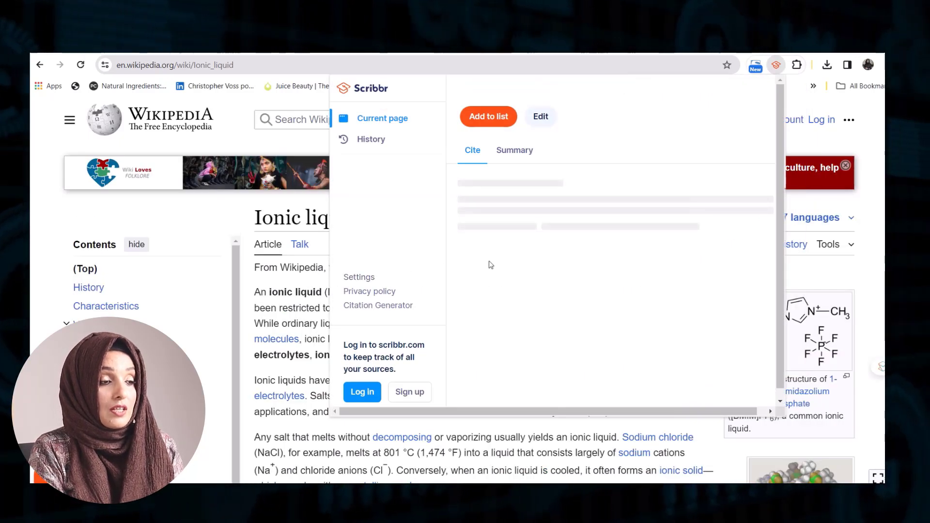
# Step: Switch the citation style to IEEE, then ACI Materials Journal, and start a YouTube search in a new tab
pyautogui.click(749, 207)
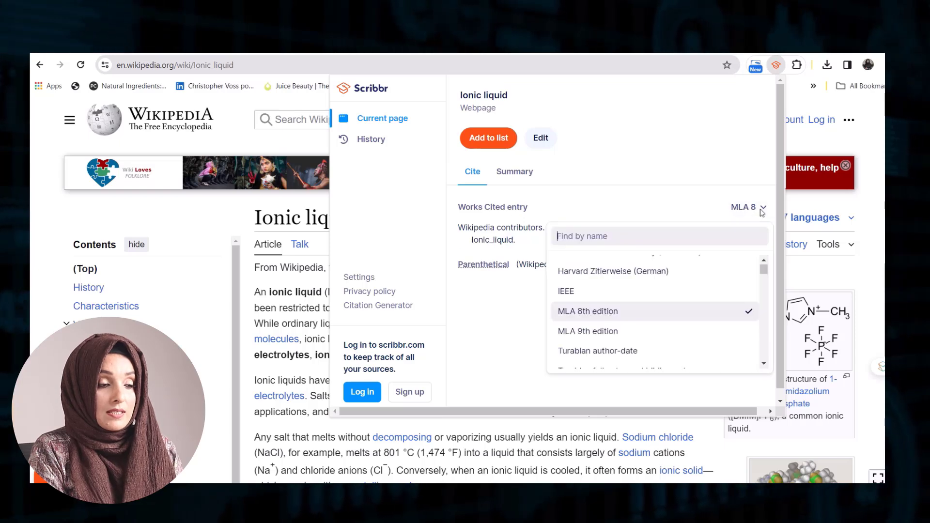
pyautogui.click(586, 292)
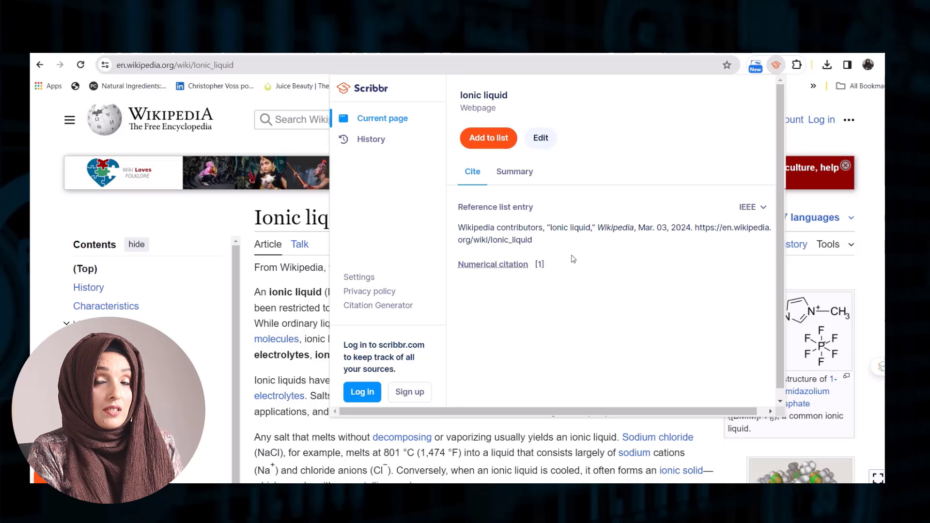
pyautogui.click(762, 208)
pyautogui.click(598, 284)
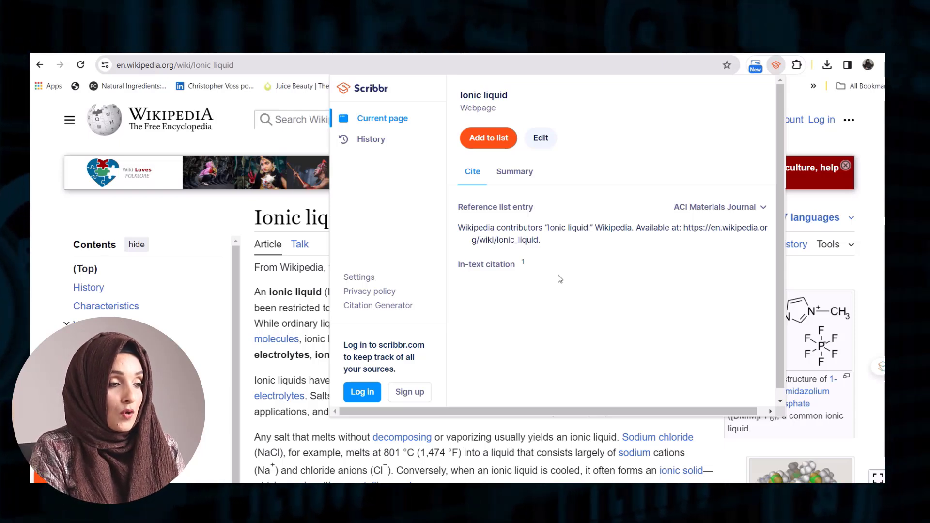
pyautogui.hotkey('ctrl', 't')
pyautogui.write('youtube.com/watch?v=y1TaPY13uDc')
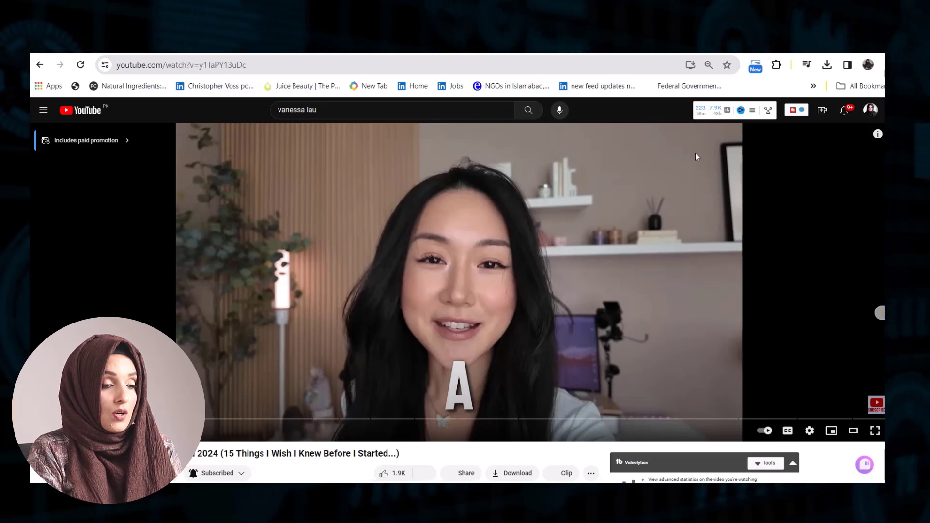
# Step: Launch Scribbr Citation Generator on the YouTube video page
pyautogui.click(774, 66)
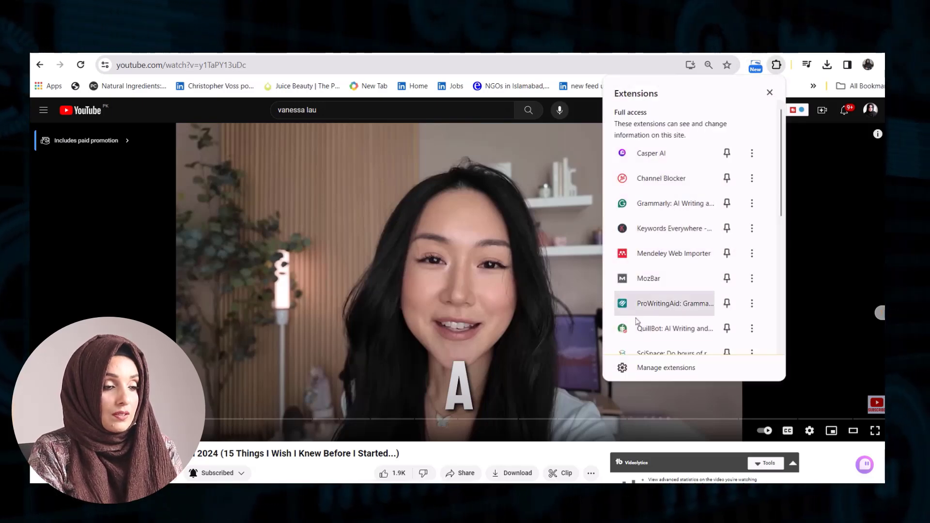
pyautogui.scroll(-3, 641, 314)
pyautogui.click(646, 268)
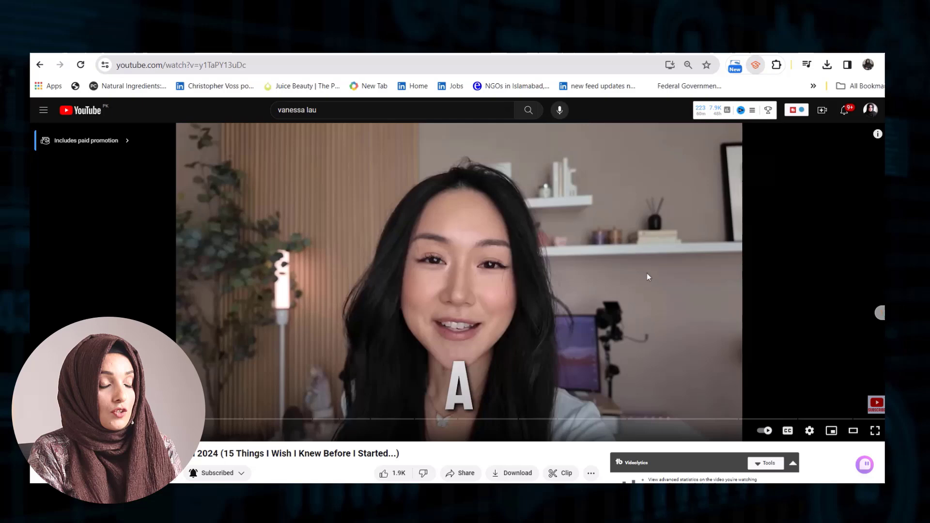